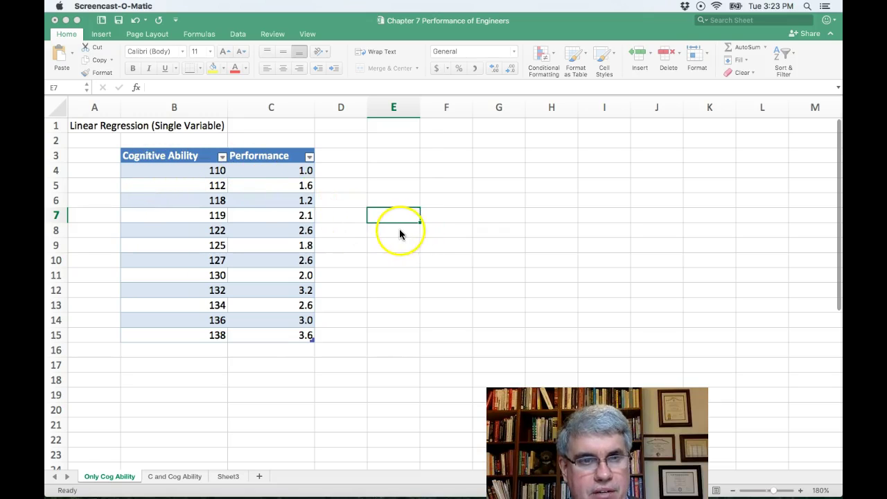
Start a Correlation analysis and set its input range to B3:C15, covering the Cognitive Ability and Performance columns with their headers
click(235, 36)
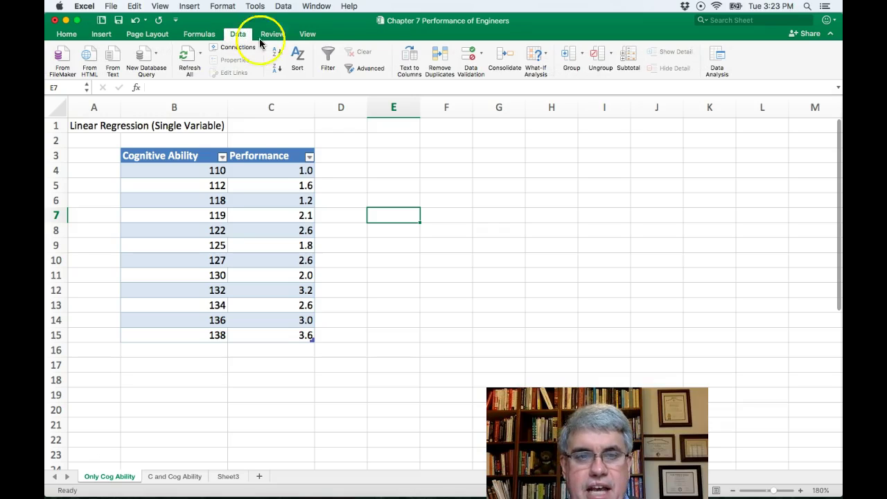
click(716, 64)
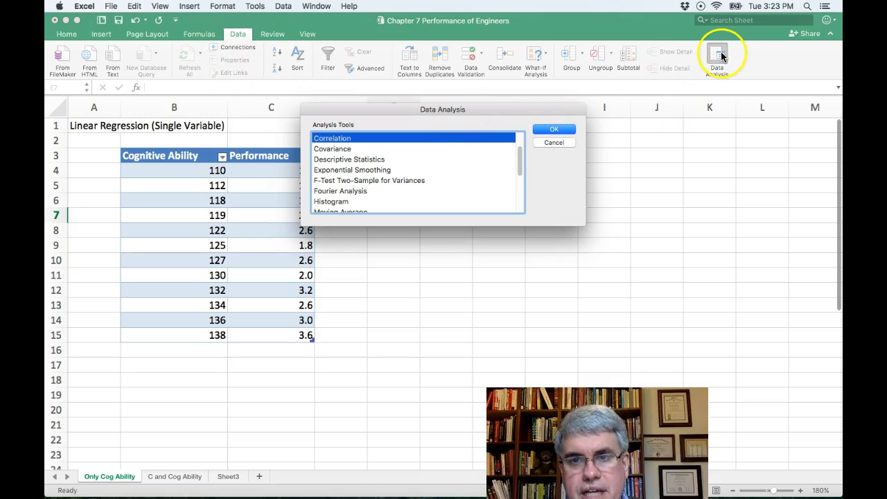
click(554, 131)
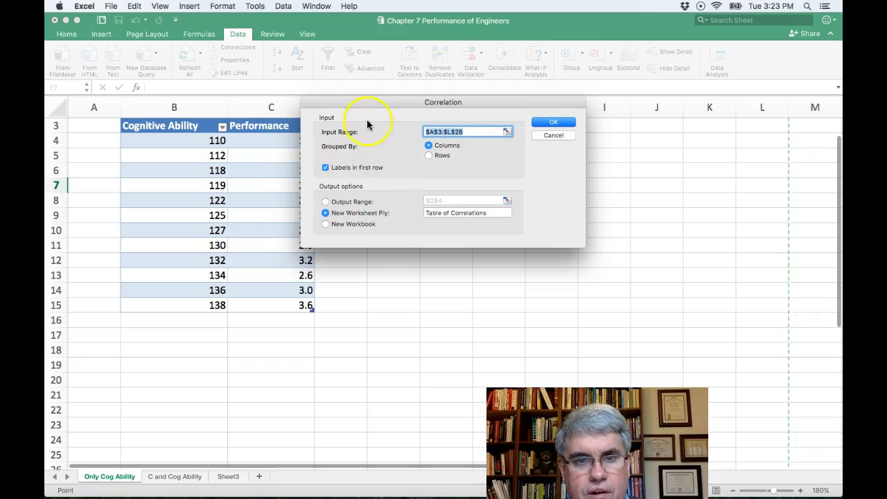
click(162, 130)
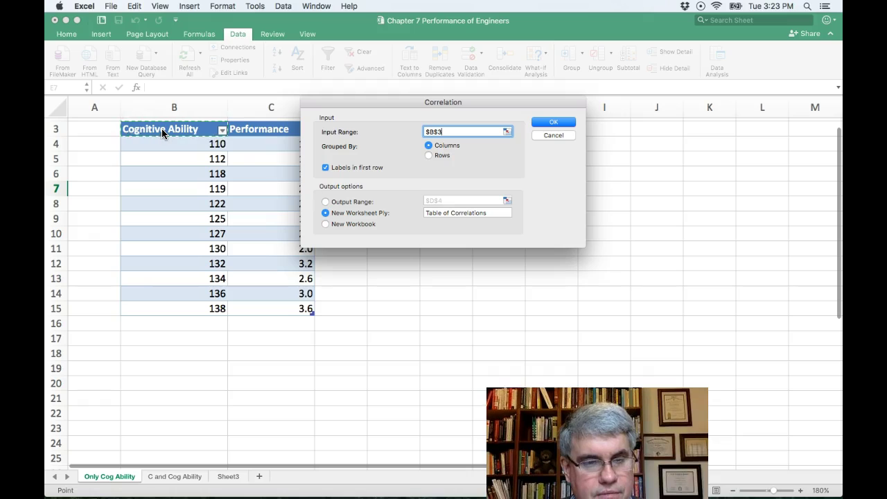
key(shift+Right)
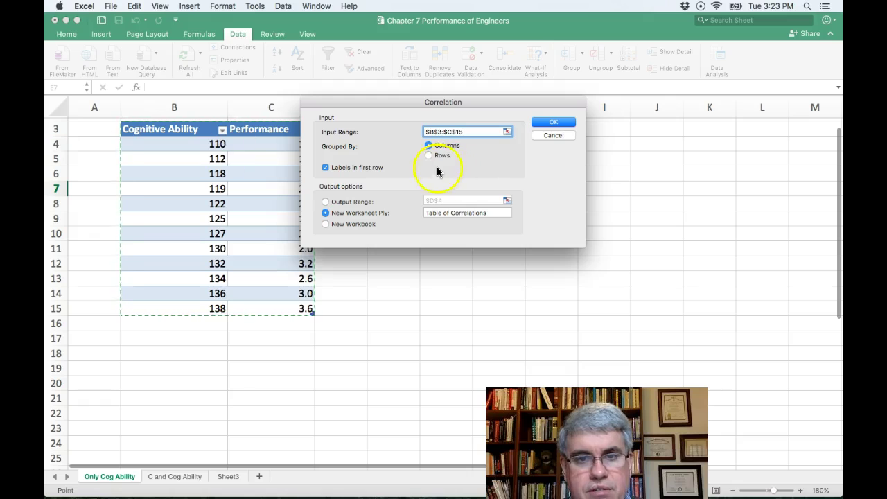
Send the correlation output to cell B18 on the same sheet and run the analysis
click(325, 201)
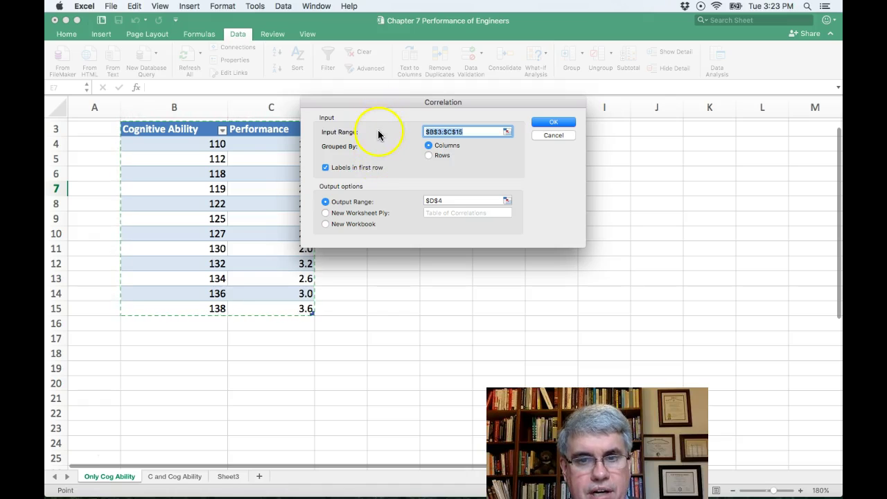
click(445, 201)
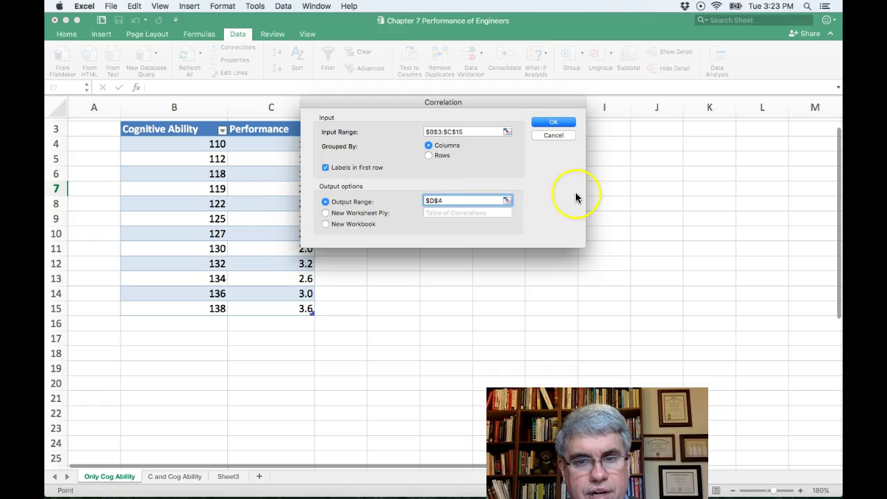
key(BackSpace)
key(BackSpace)
key(BackSpace)
key(BackSpace)
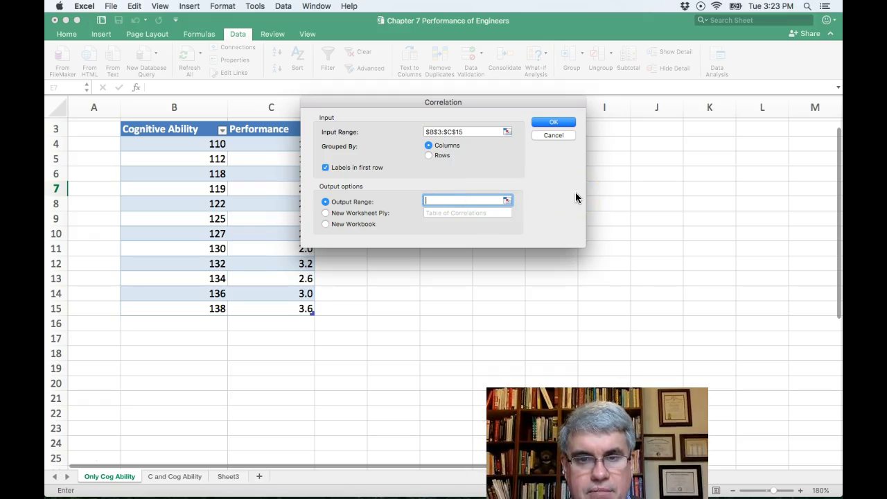
click(141, 355)
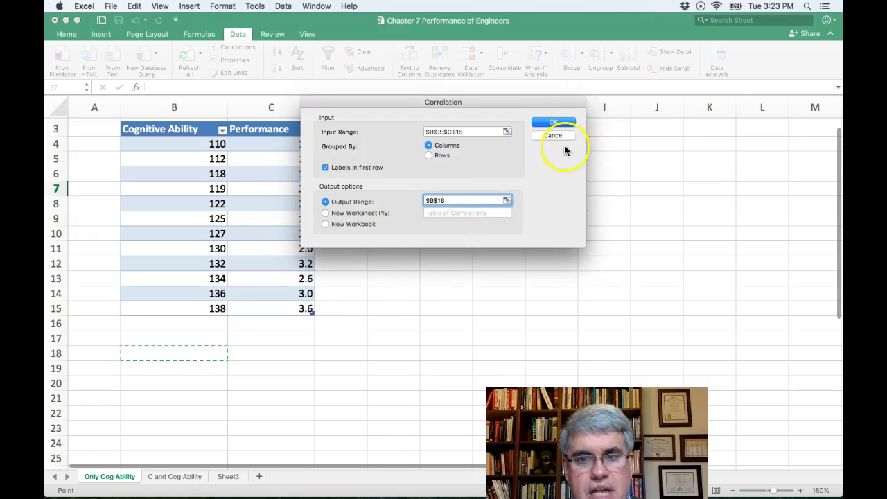
click(559, 122)
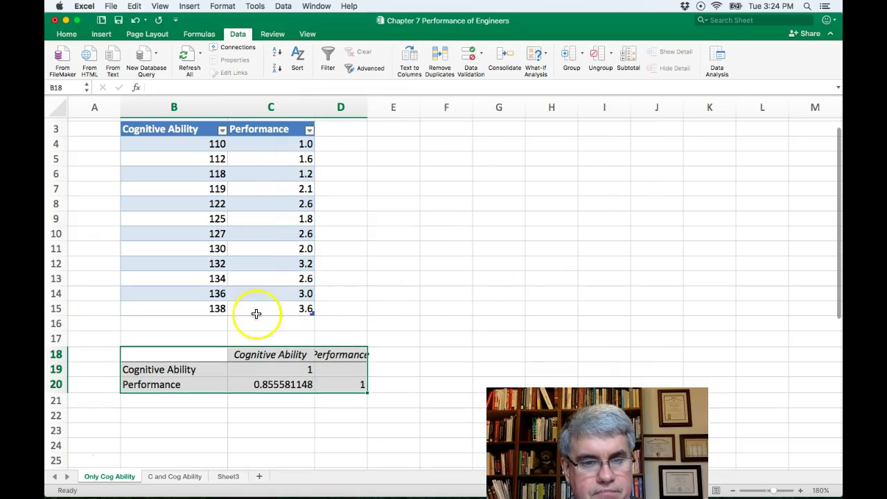
Format the correlation table's values as Number and widen column D to fit the Performance heading
click(66, 35)
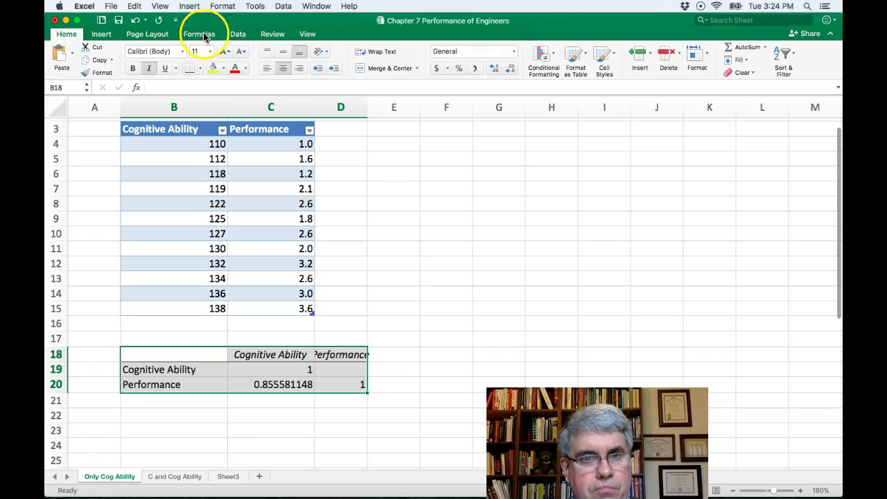
click(515, 52)
click(490, 87)
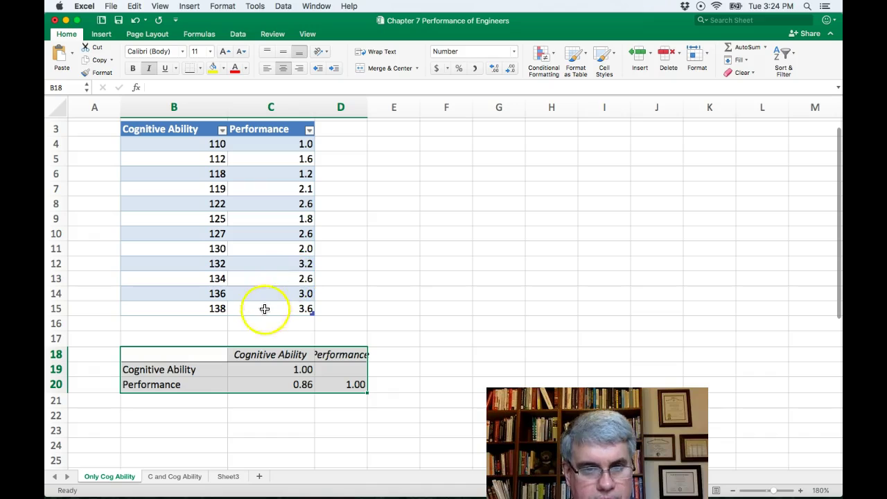
drag(368, 106, 382, 106)
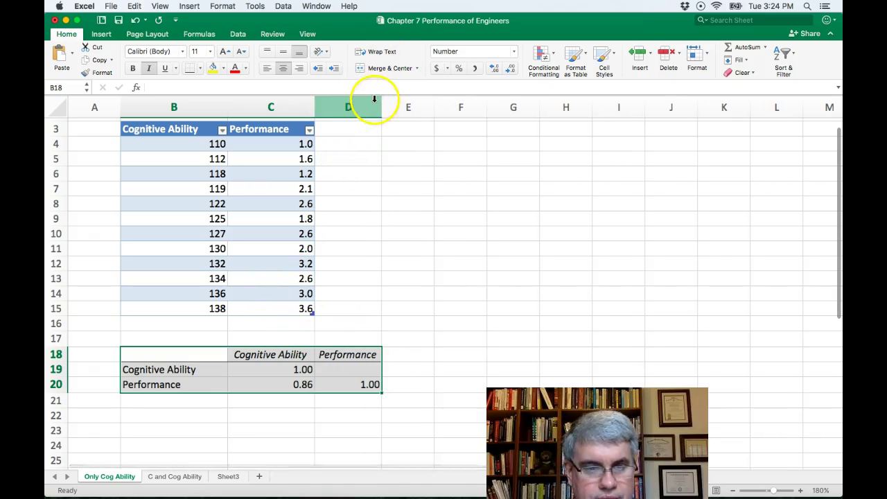
Insert a plain Scatter chart from the Cognitive Ability and Performance table and place it beside the data, starting at row 1
scroll(419, 160, up, 1)
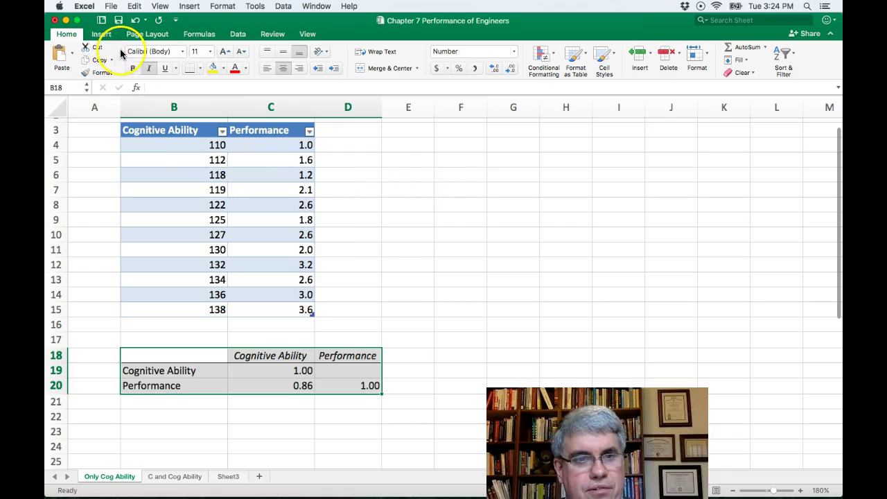
click(101, 36)
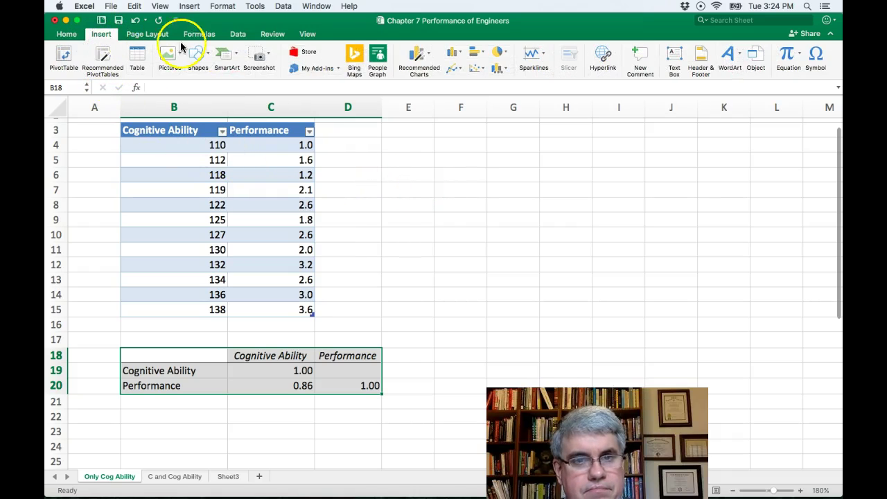
click(185, 149)
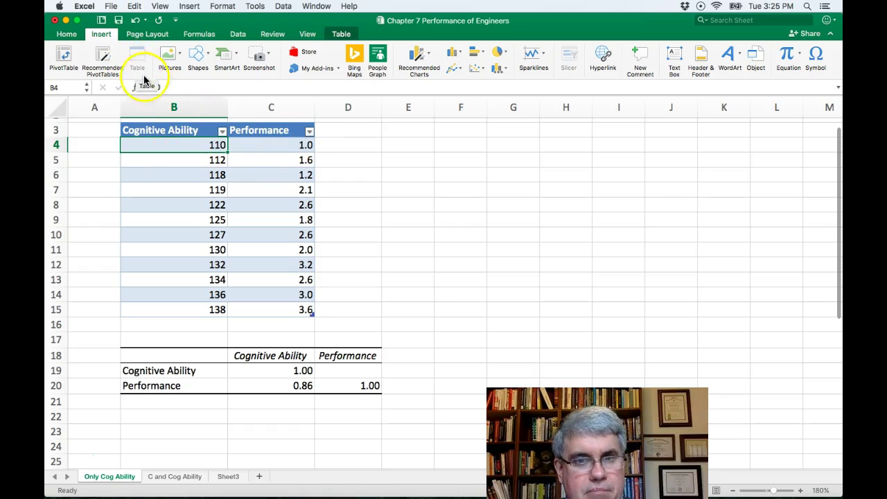
click(476, 69)
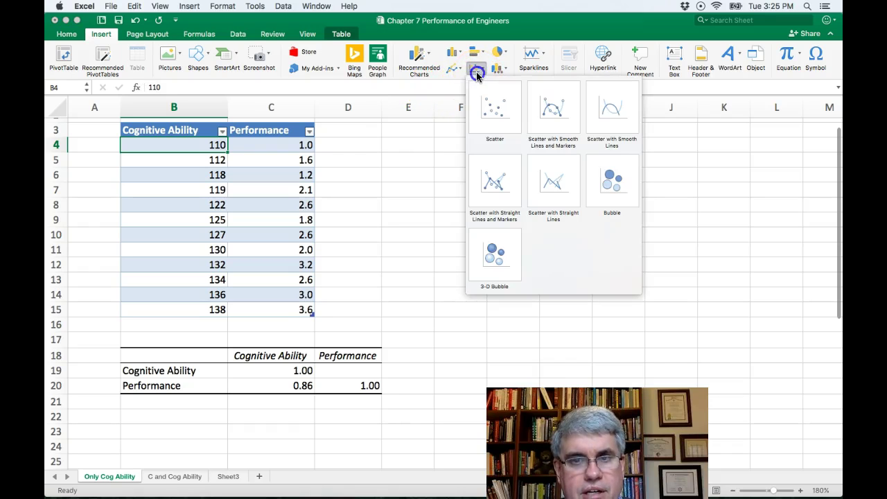
click(485, 112)
drag(513, 177, 526, 129)
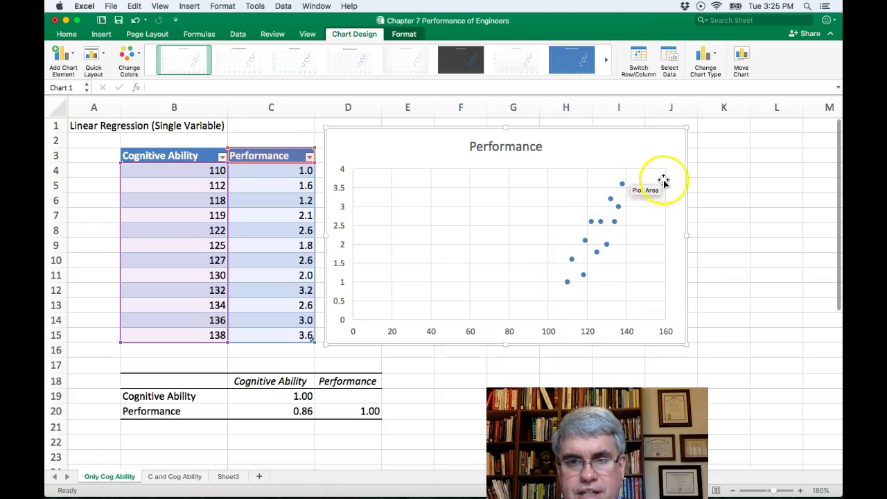
Set the scatter chart's horizontal axis bounds to a minimum of 100 and a maximum of 140
mouse_move(616, 227)
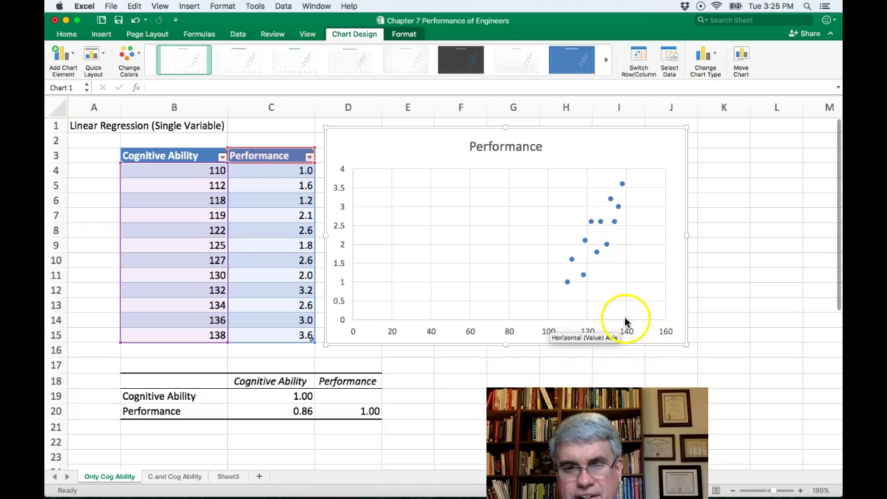
click(73, 58)
mouse_move(71, 76)
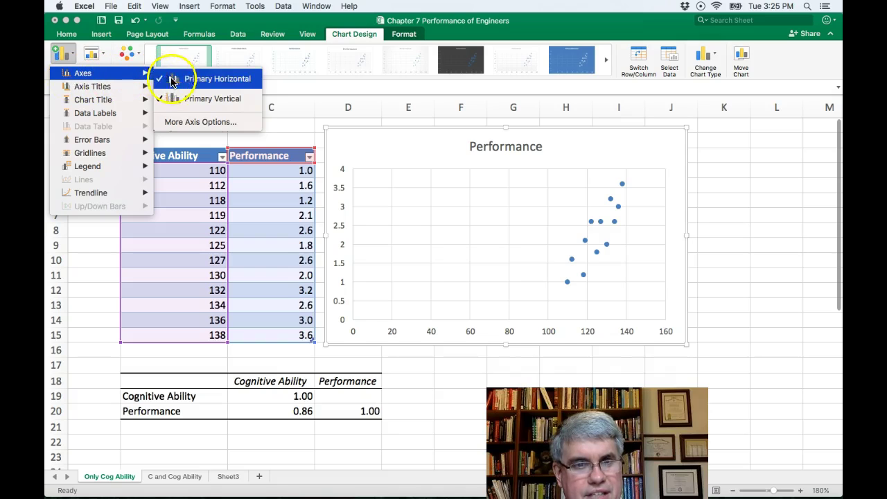
click(187, 128)
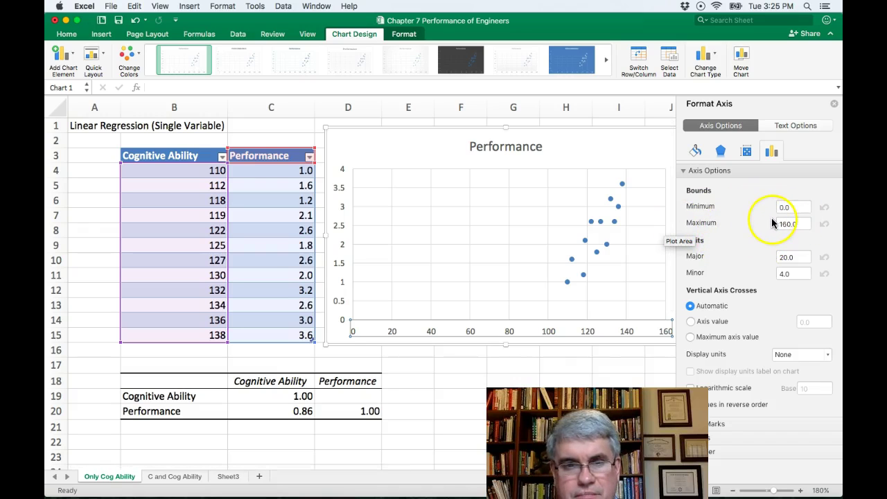
click(791, 207)
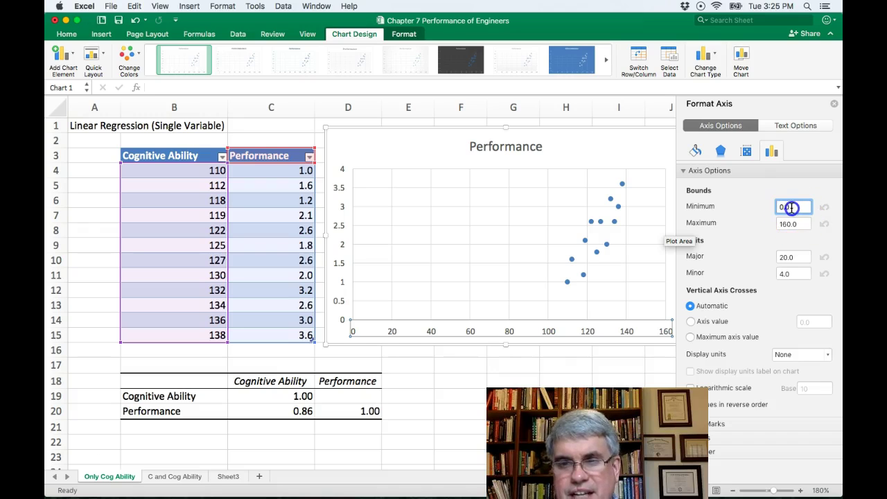
text(100)
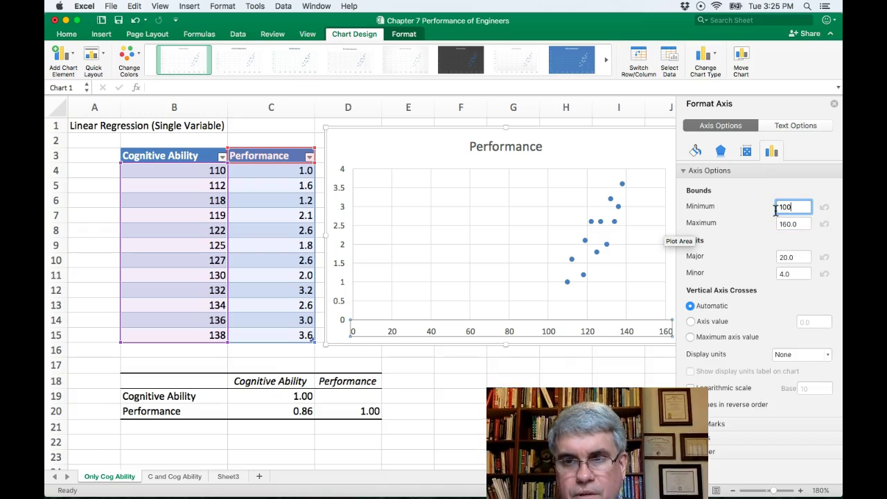
click(768, 254)
click(790, 223)
text(140)
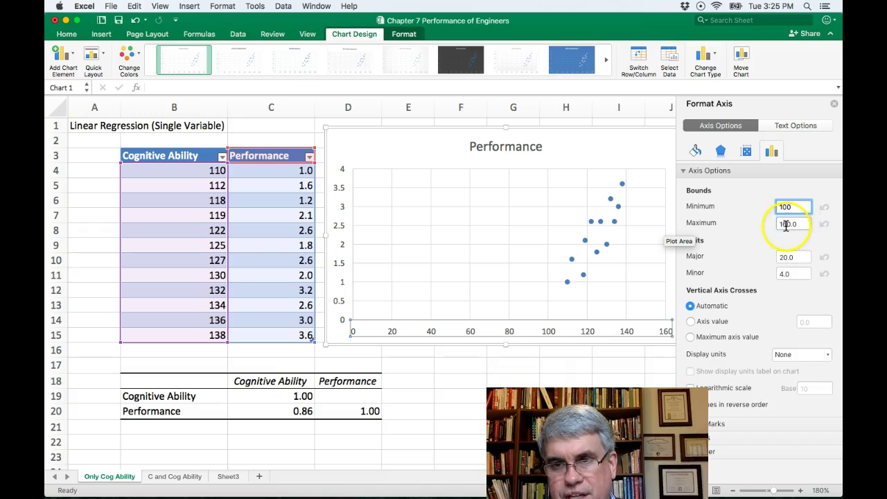
key(Return)
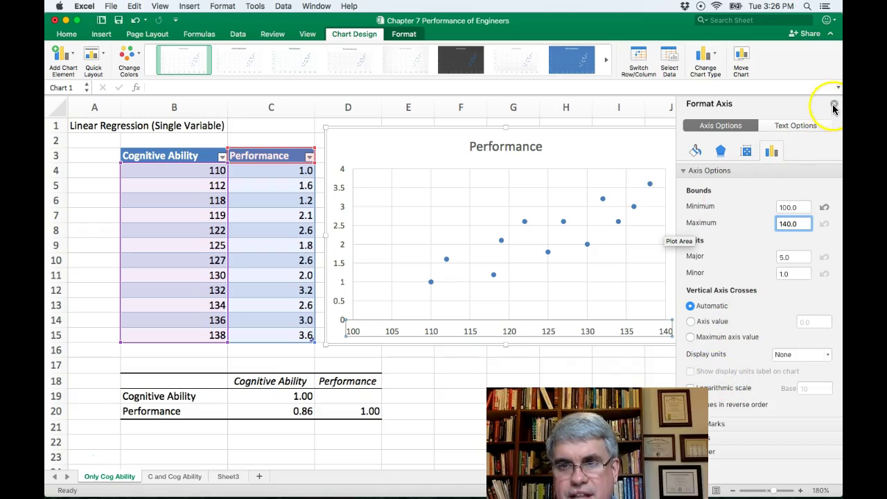
click(797, 125)
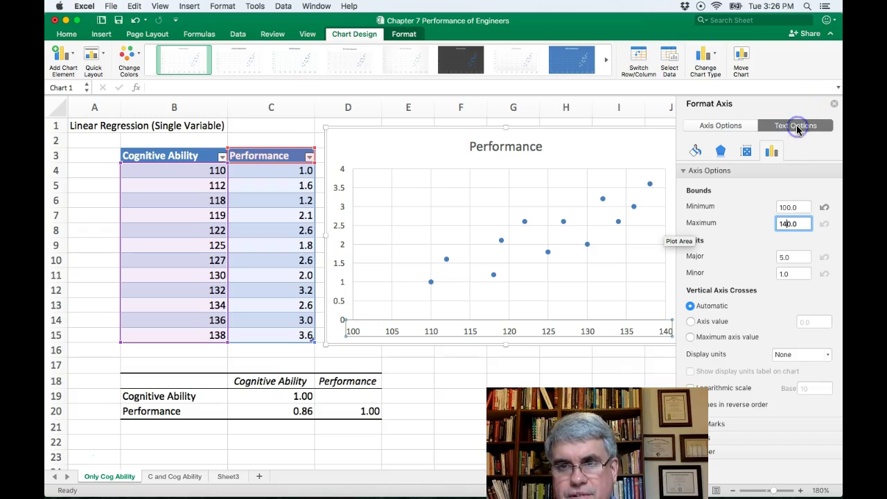
click(837, 103)
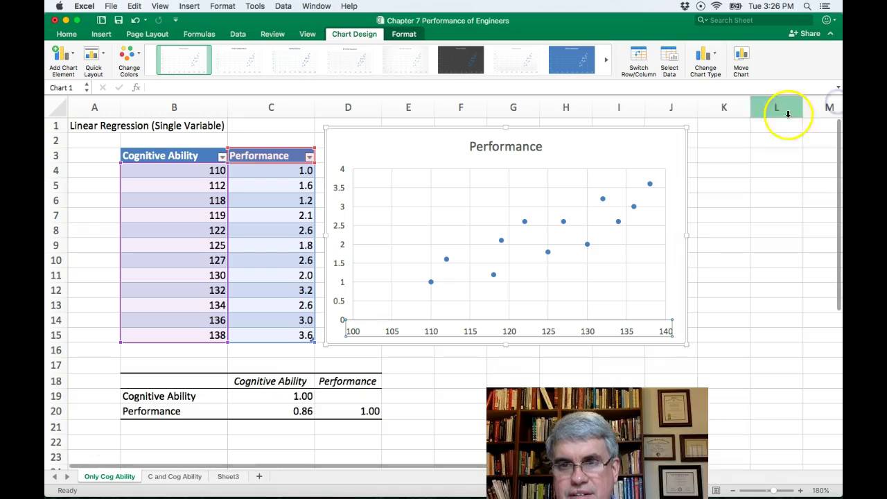
Add a primary horizontal axis title to the chart reading "Cognitive Ability Test Score"
click(61, 61)
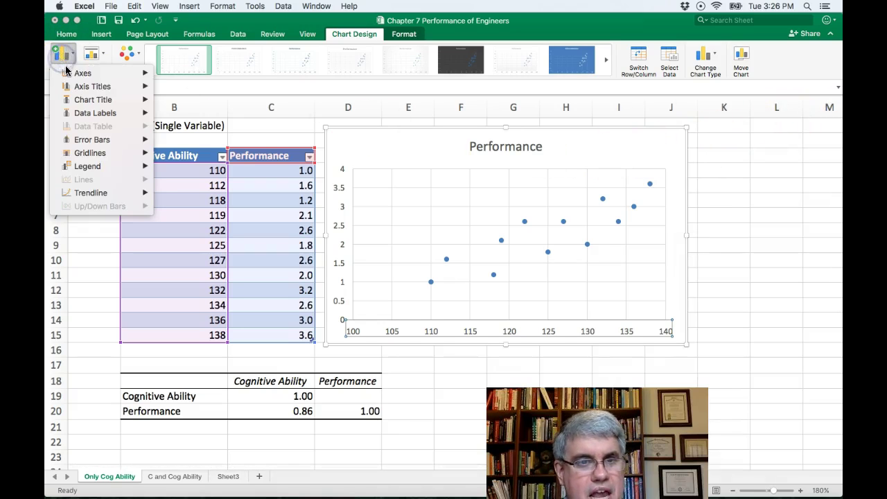
mouse_move(78, 86)
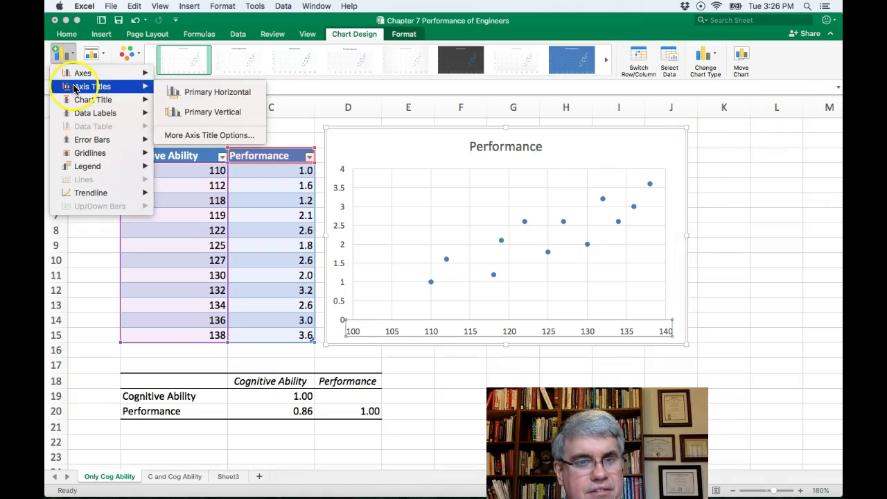
click(218, 92)
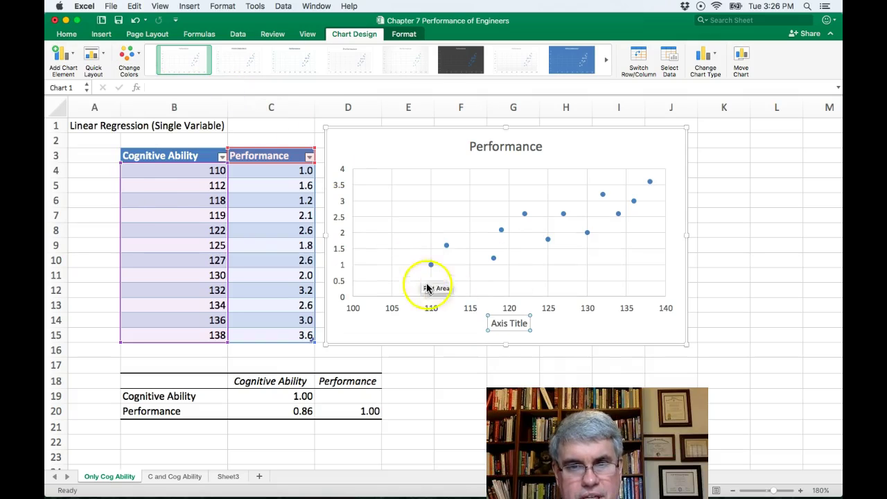
click(527, 320)
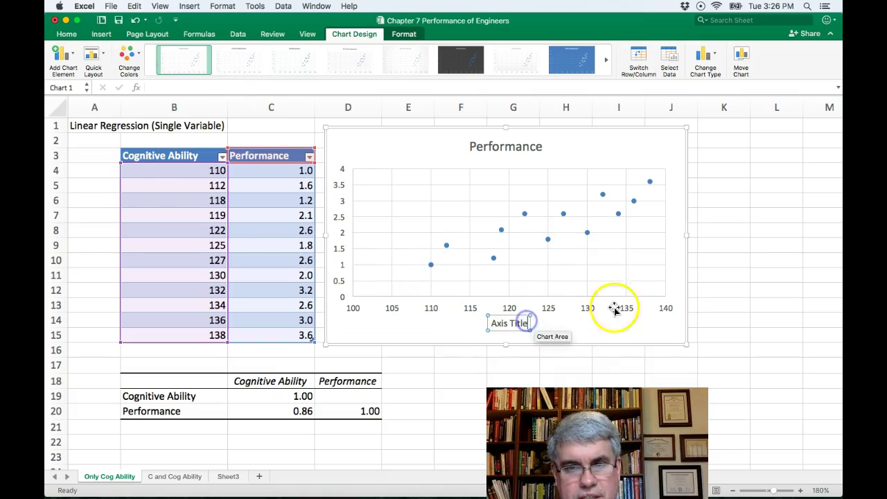
key(BackSpace)
key(BackSpace)
key(BackSpace)
key(BackSpace)
key(BackSpace)
key(BackSpace)
key(BackSpace)
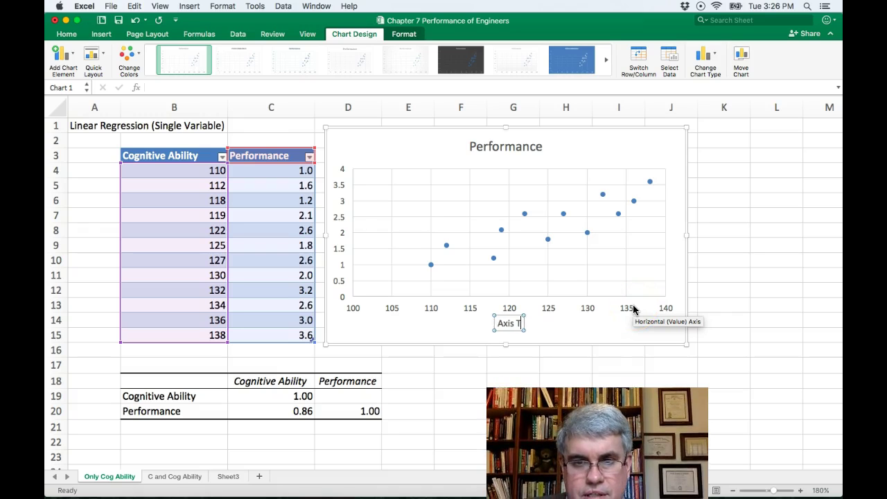
text(Cognitive Ability Test Score)
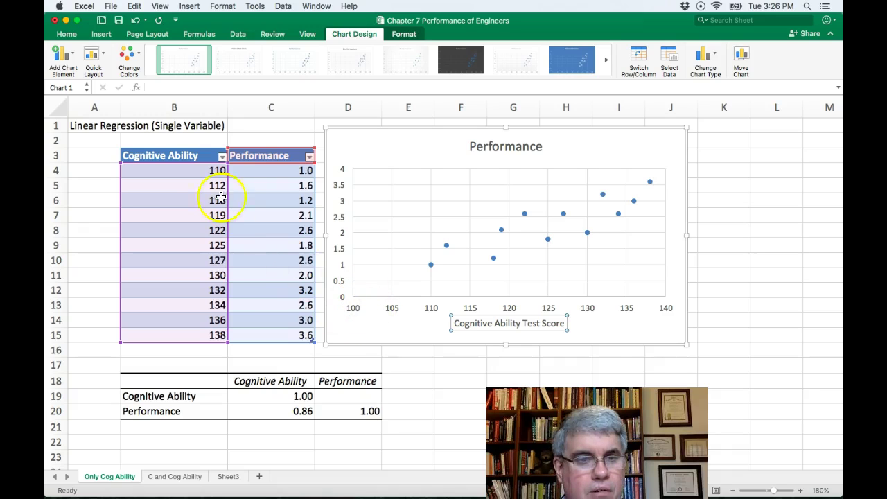
Add a primary vertical axis title to the scatter chart reading "Performance"
click(69, 63)
mouse_move(78, 91)
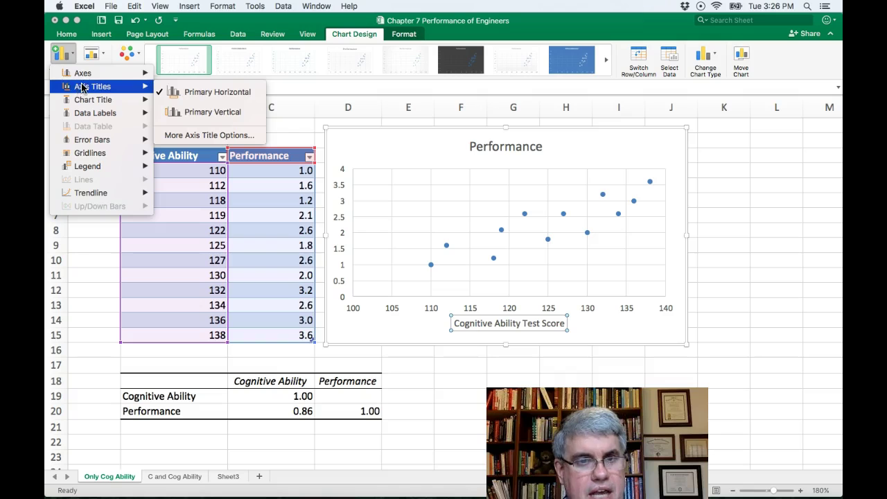
click(189, 115)
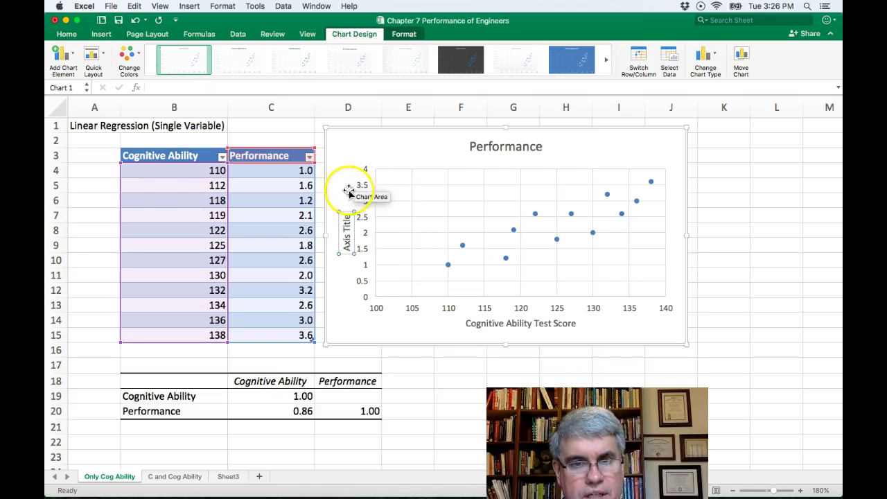
click(347, 219)
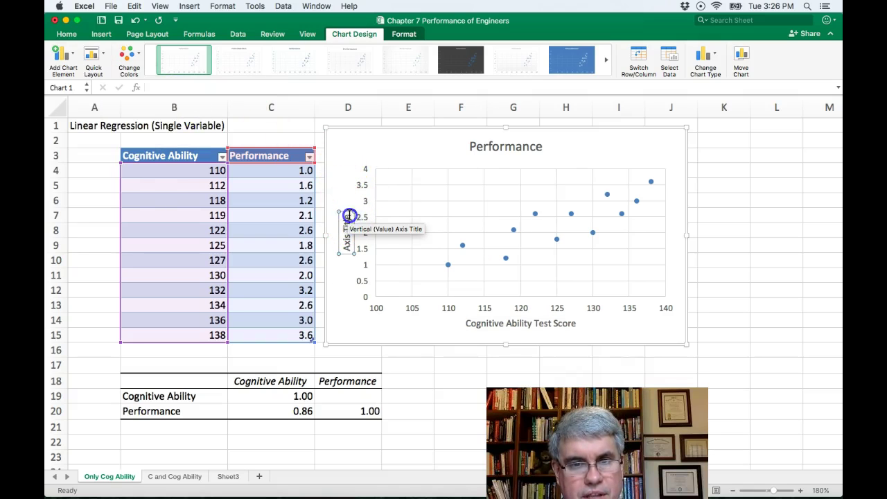
text(Per)
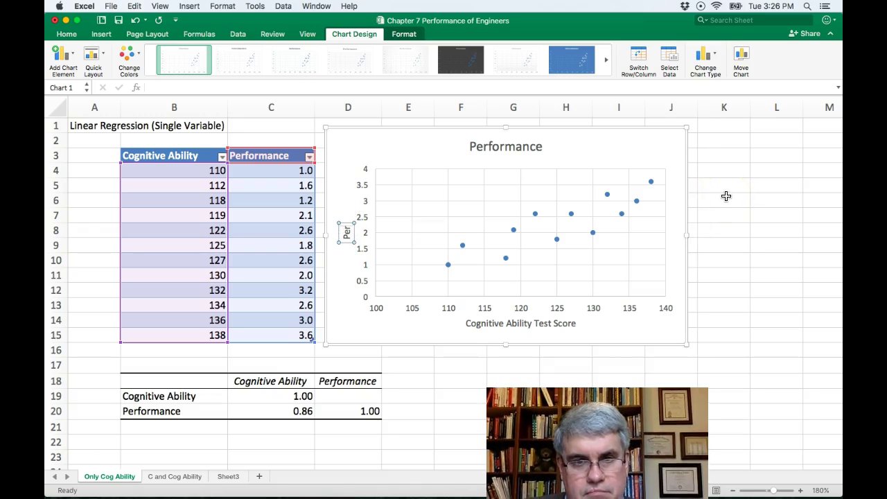
text(formance)
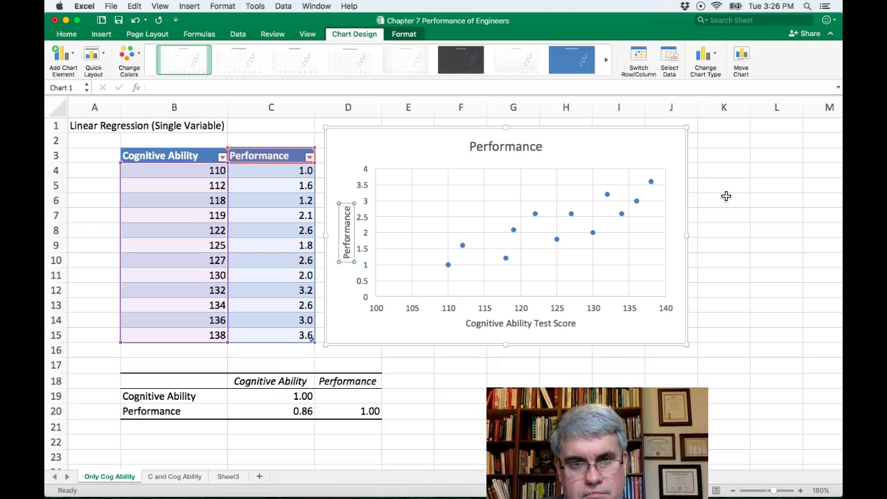
Extend the chart title so it reads "Performance of Engineers"
click(513, 148)
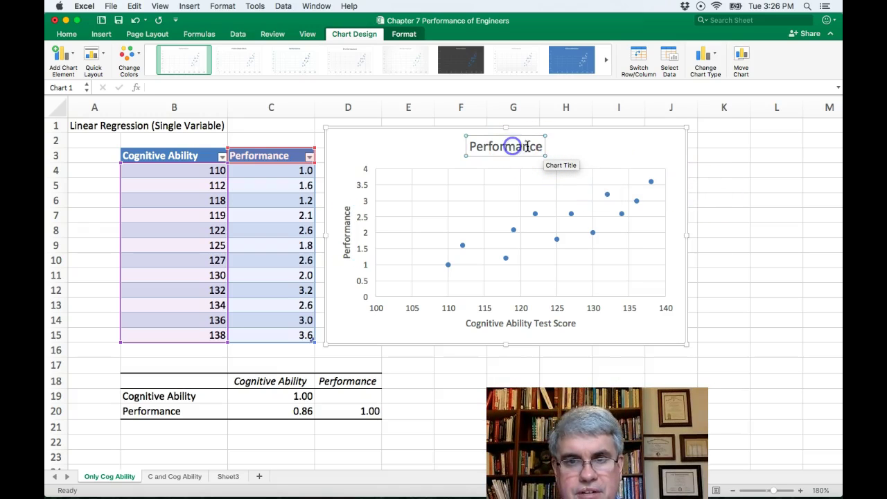
click(540, 147)
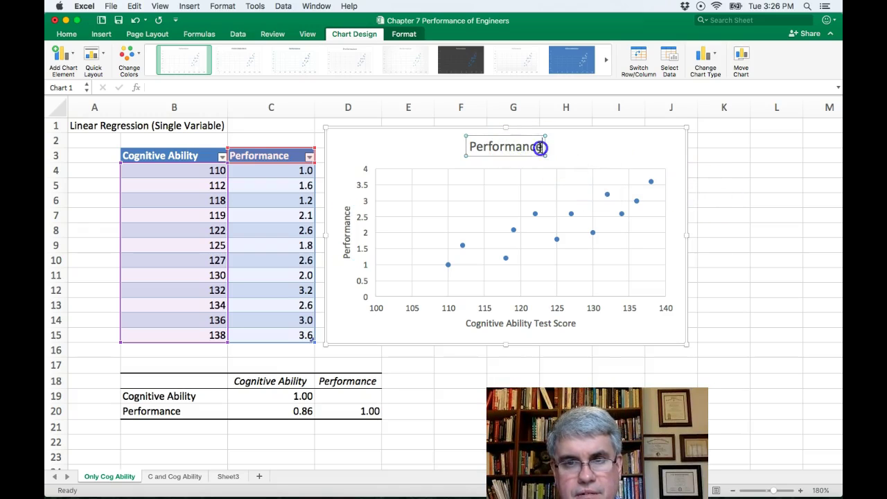
text(of Engineers)
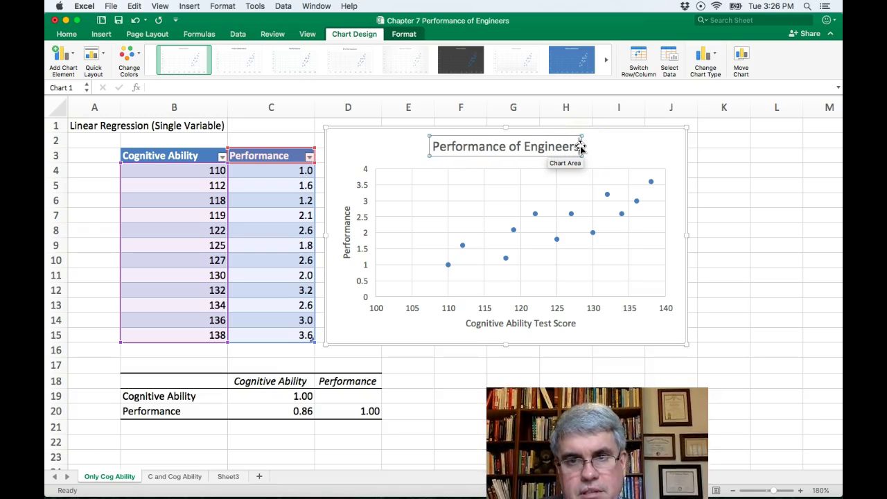
click(514, 133)
click(392, 151)
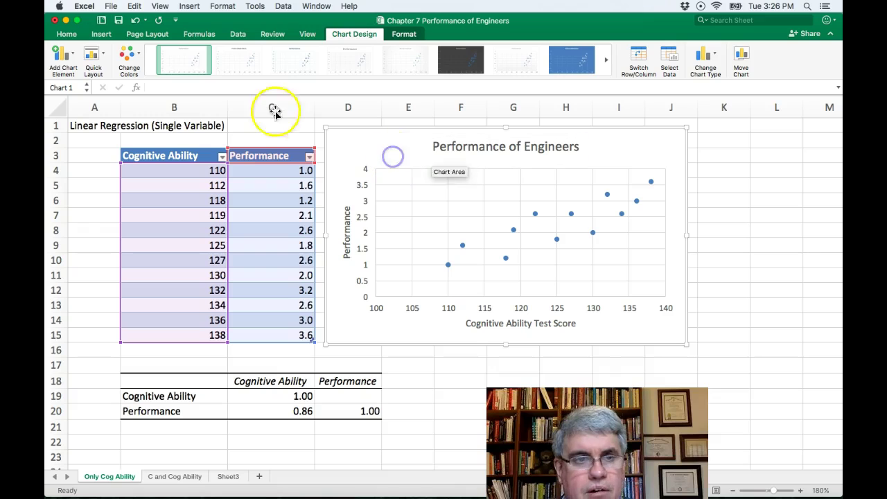
Remove the primary major horizontal and primary major vertical gridlines from the scatter chart
click(73, 56)
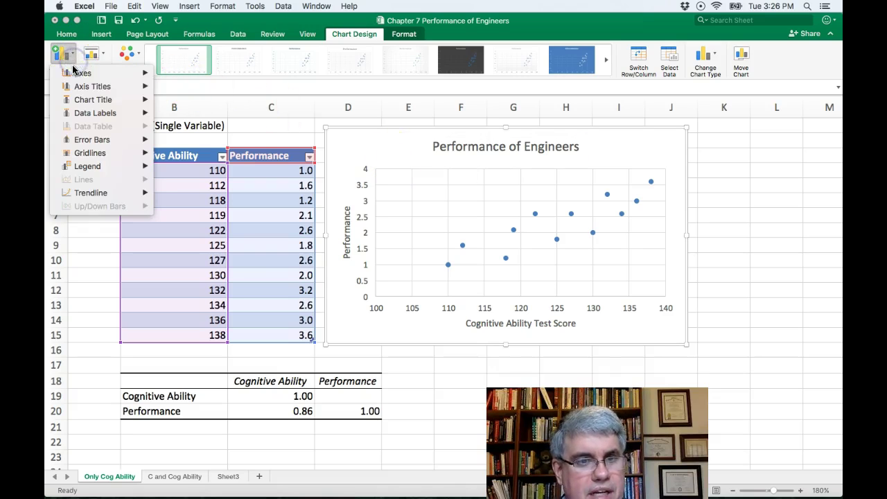
click(82, 152)
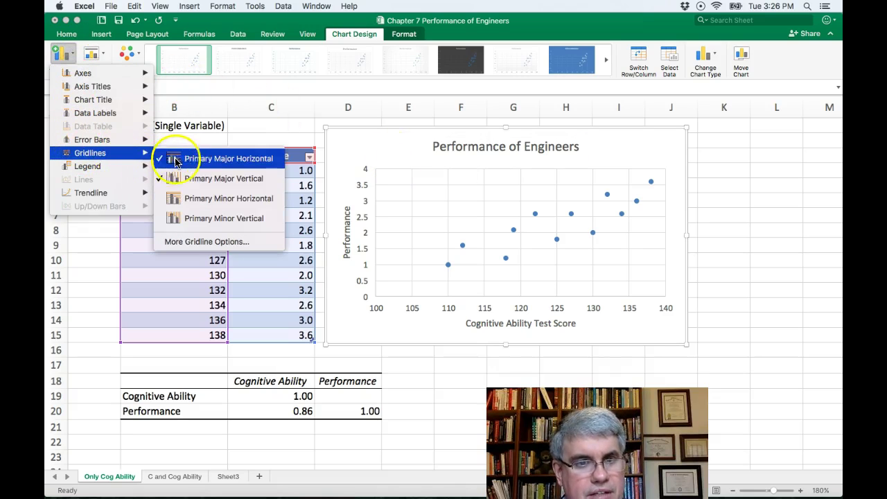
click(184, 177)
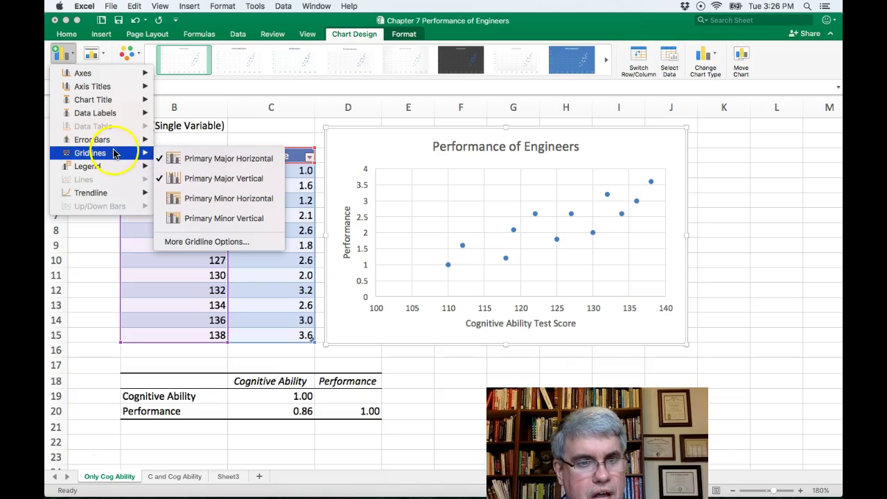
click(173, 162)
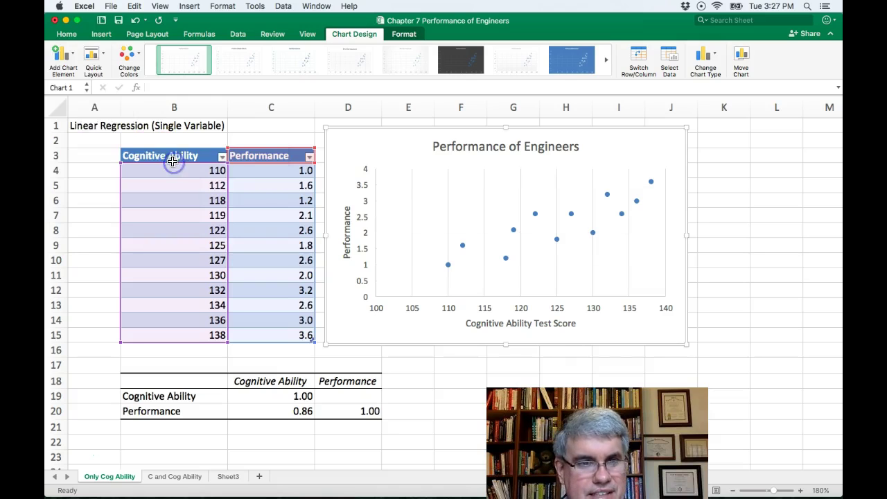
click(70, 64)
mouse_move(98, 144)
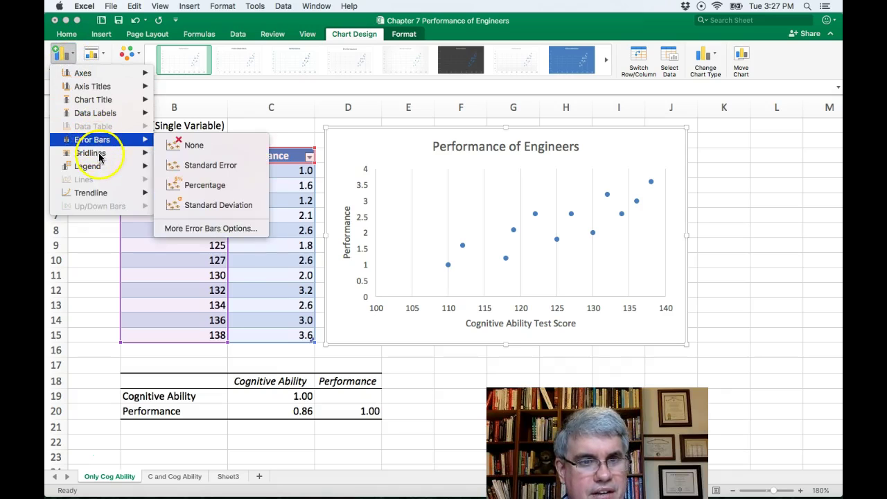
click(197, 178)
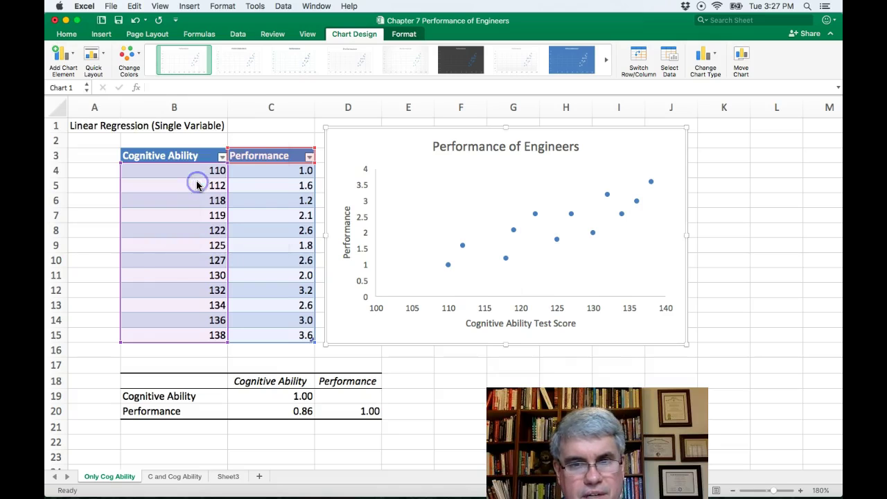
Add a linear trendline to the scatter chart and display its equation on the chart
click(67, 57)
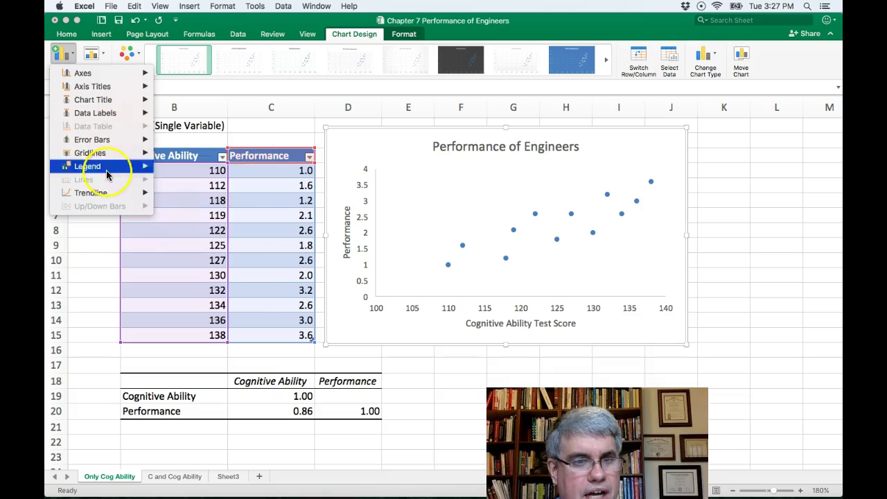
mouse_move(129, 197)
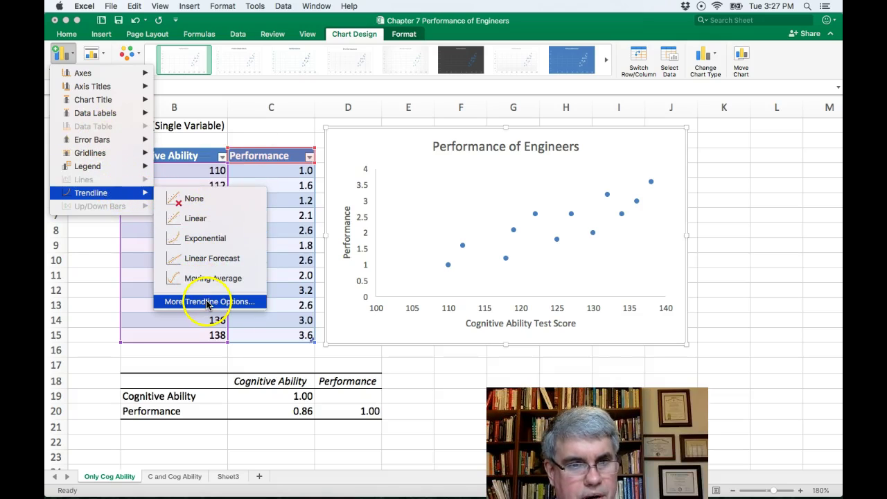
click(243, 305)
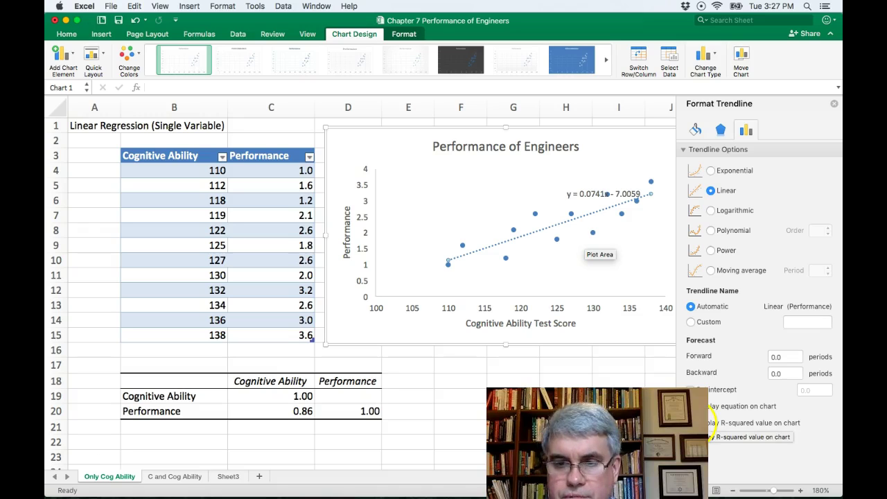
Display the trendline's R-squared value on the chart and move the equation label above the trendline, clear of the data points
click(726, 424)
click(593, 191)
drag(592, 191, 564, 174)
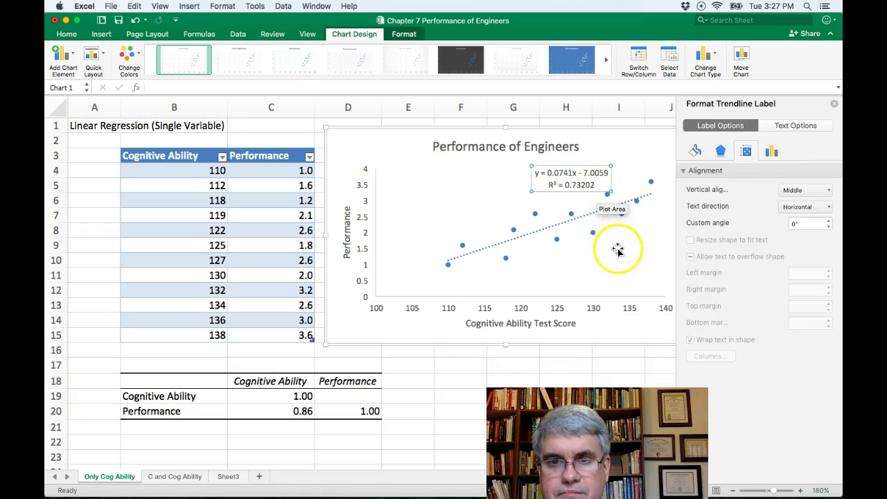
click(833, 105)
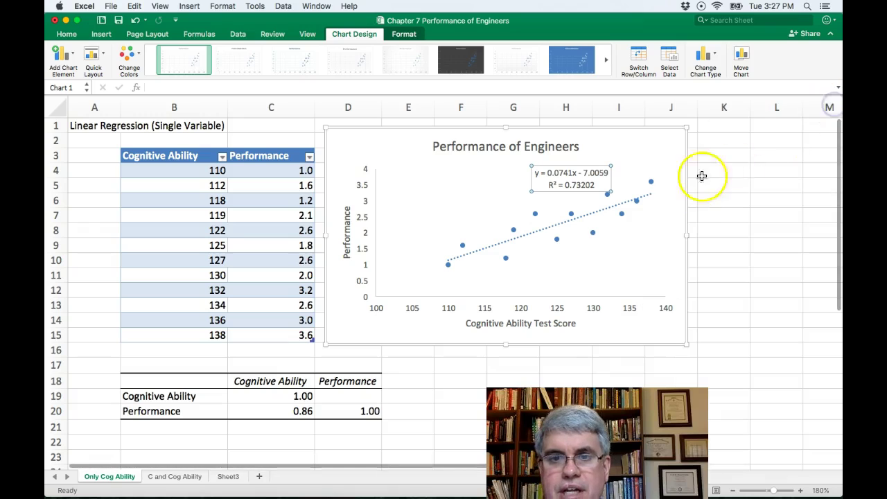
click(722, 205)
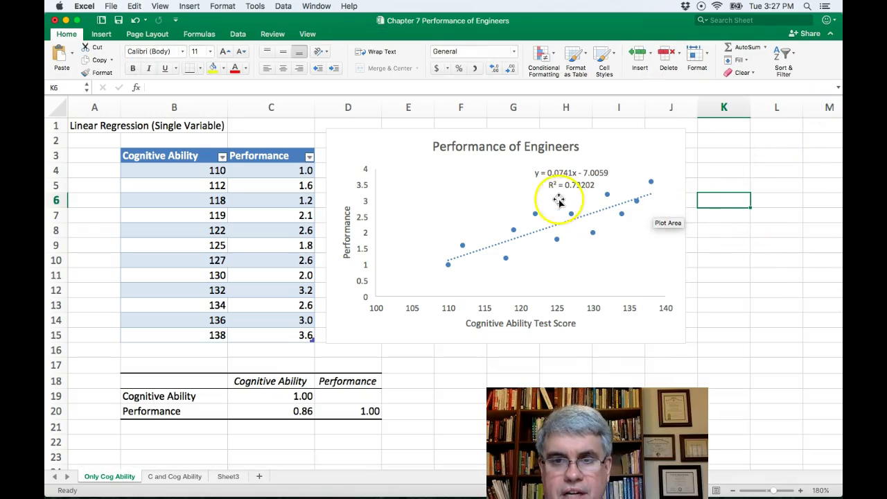